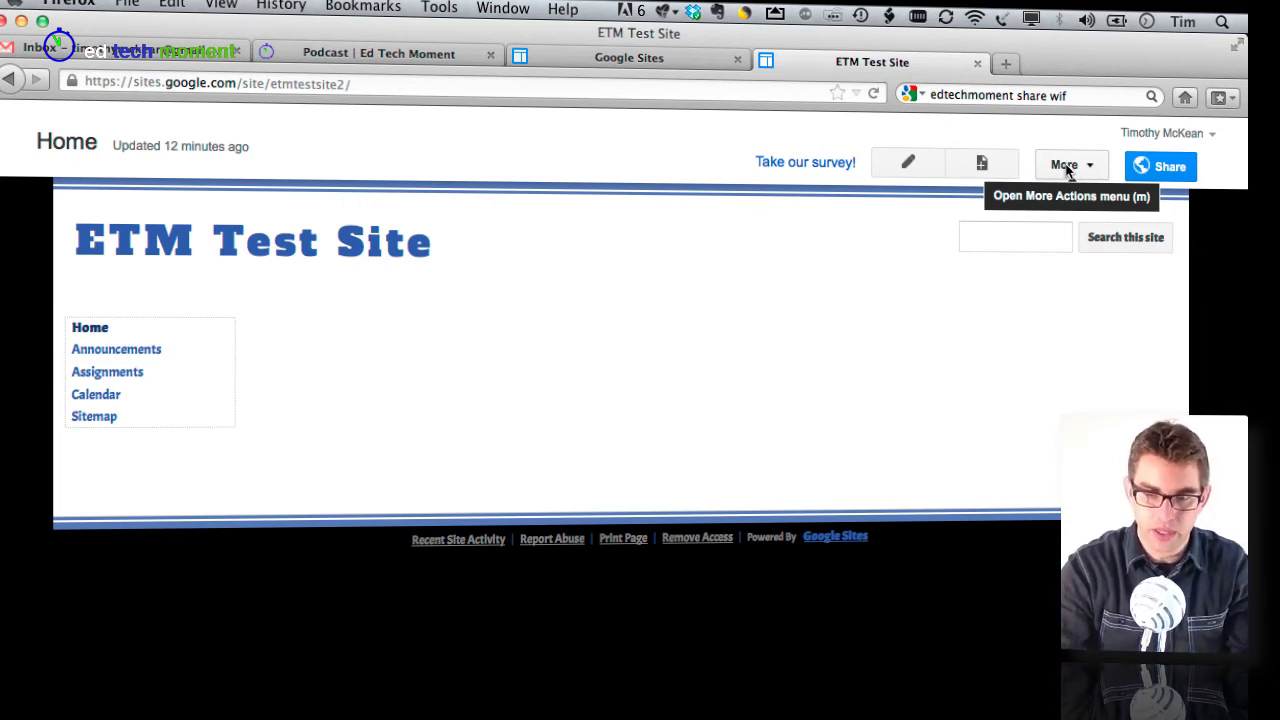
# Go to Manage site for ETM Test Site and open its Site layout page.
pyautogui.click(1066, 165)
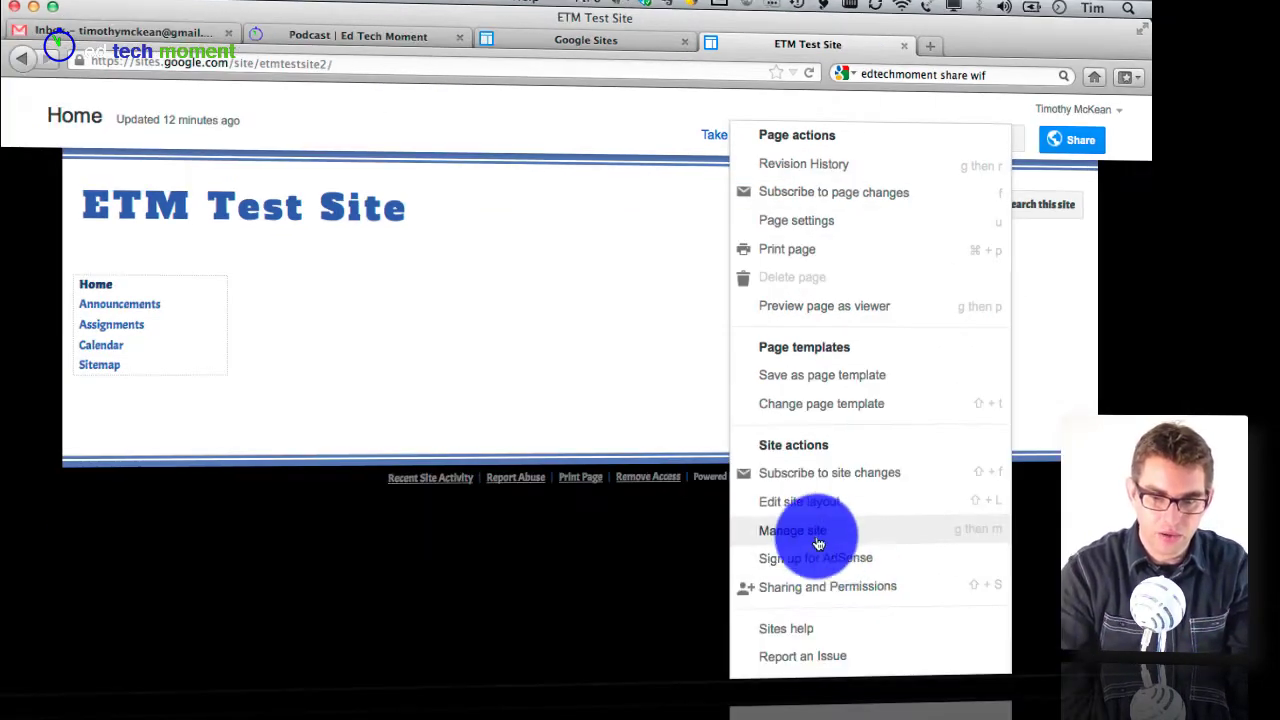
pyautogui.click(870, 597)
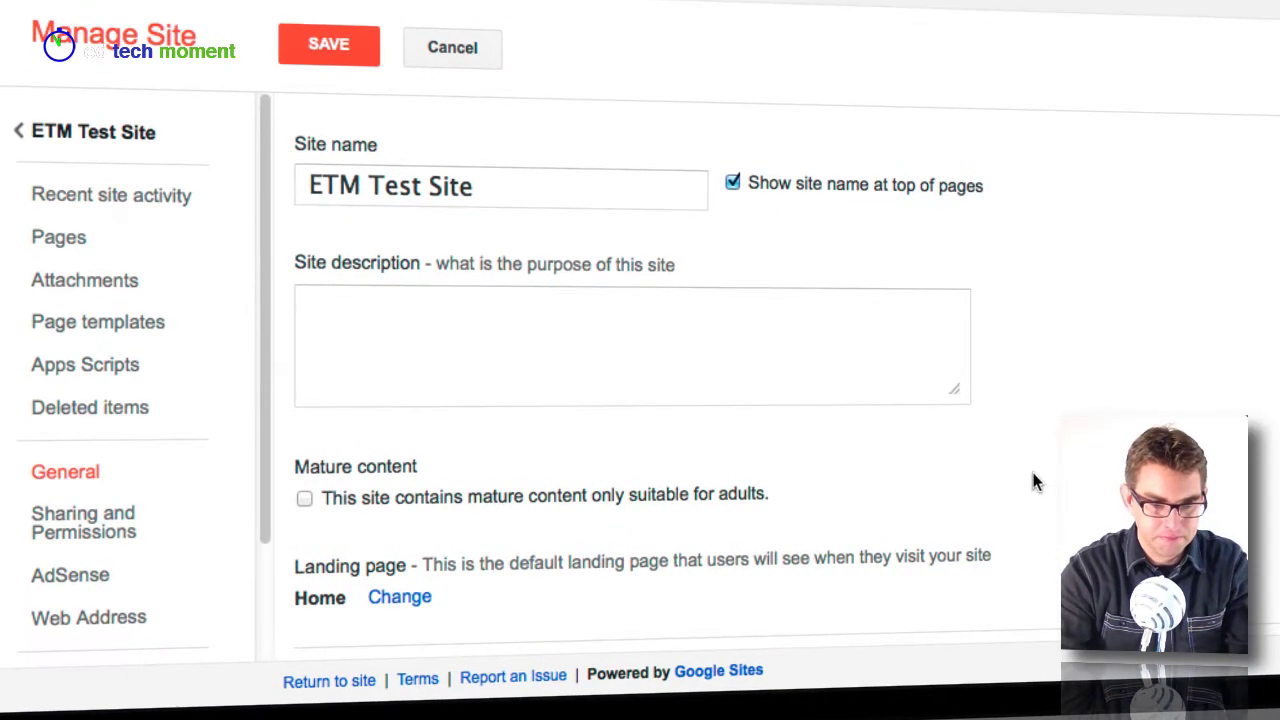
pyautogui.scroll(-3, 90, 410)
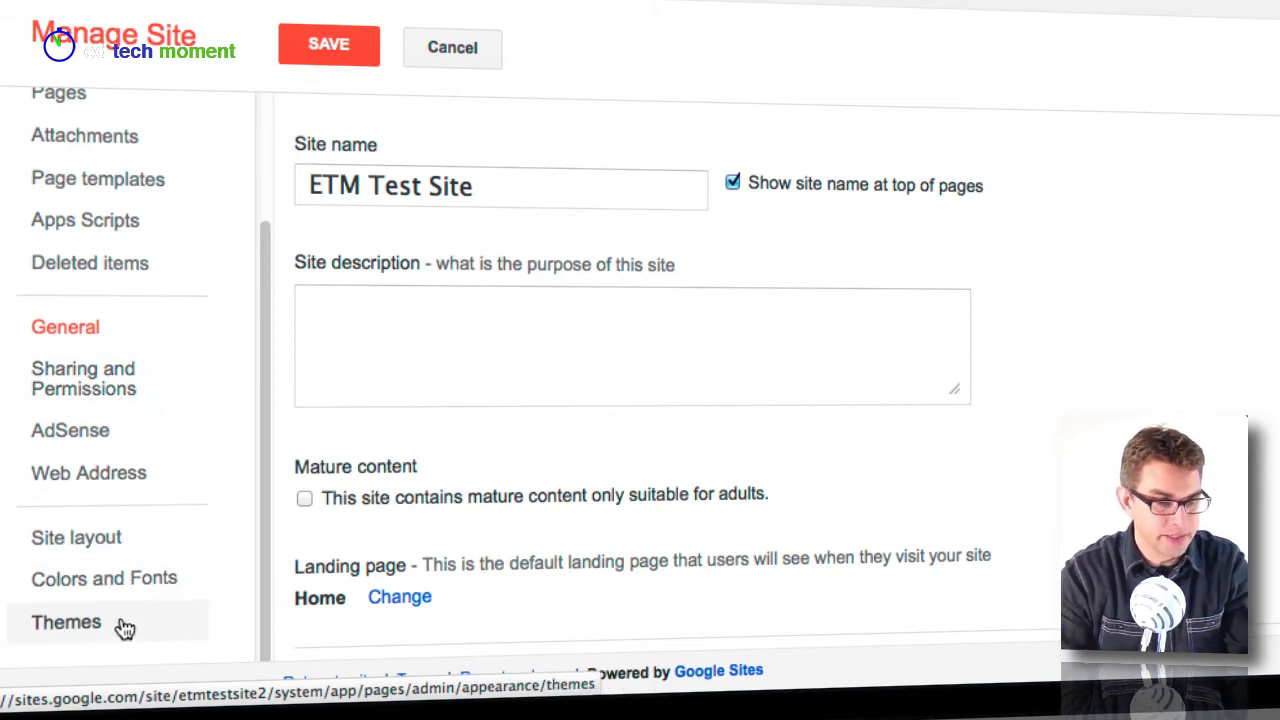
pyautogui.click(62, 541)
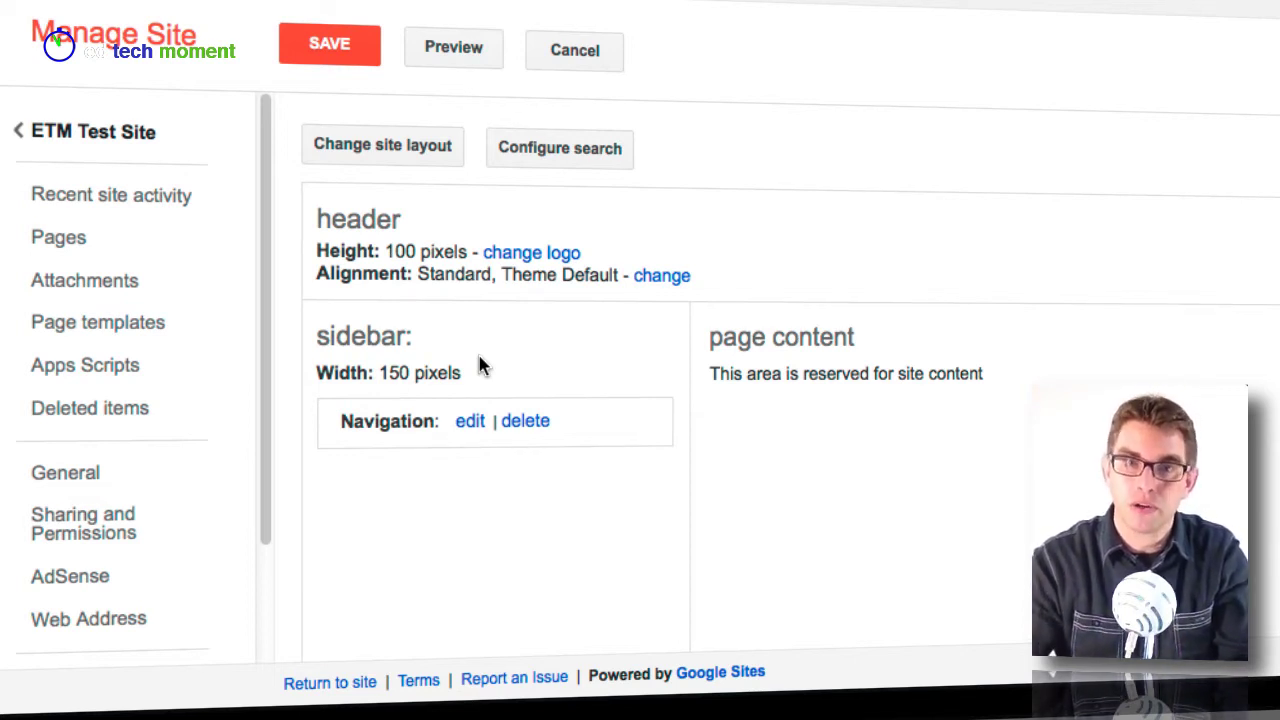
# In the Navigation gadget, turn off automatic ordering and move Calendar up above Assignments and Announcements.
pyautogui.click(470, 422)
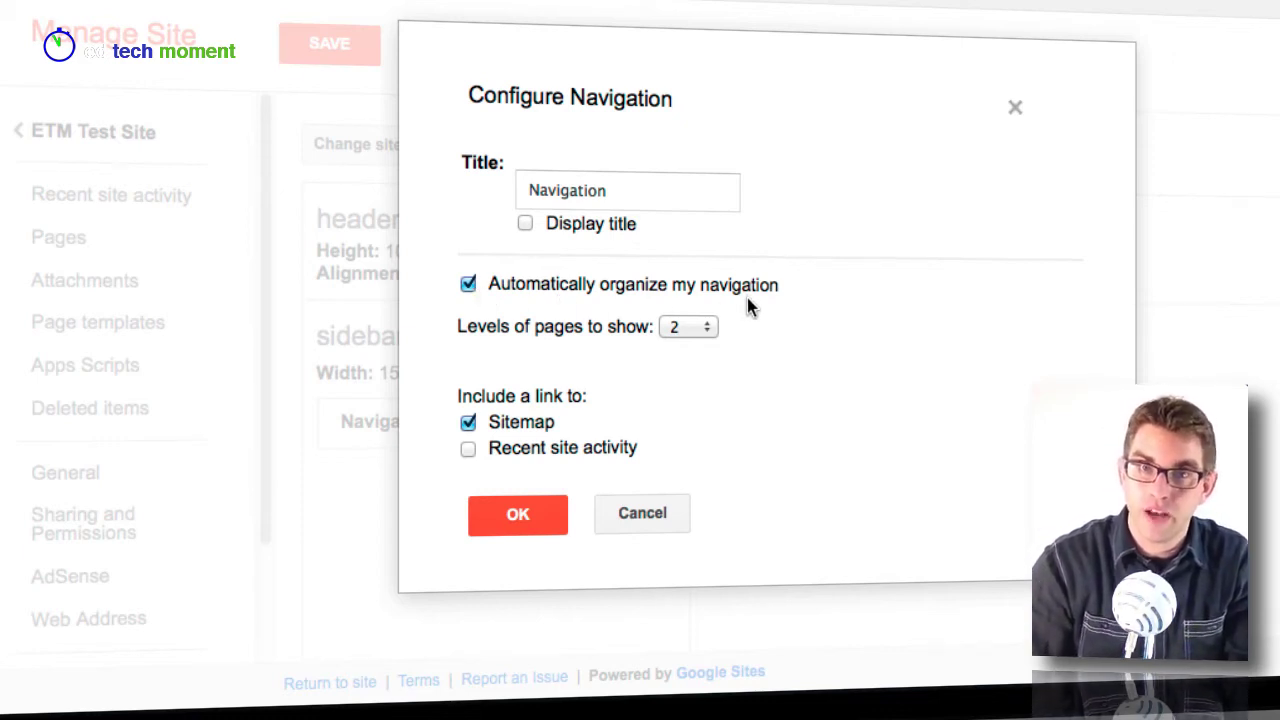
pyautogui.click(468, 284)
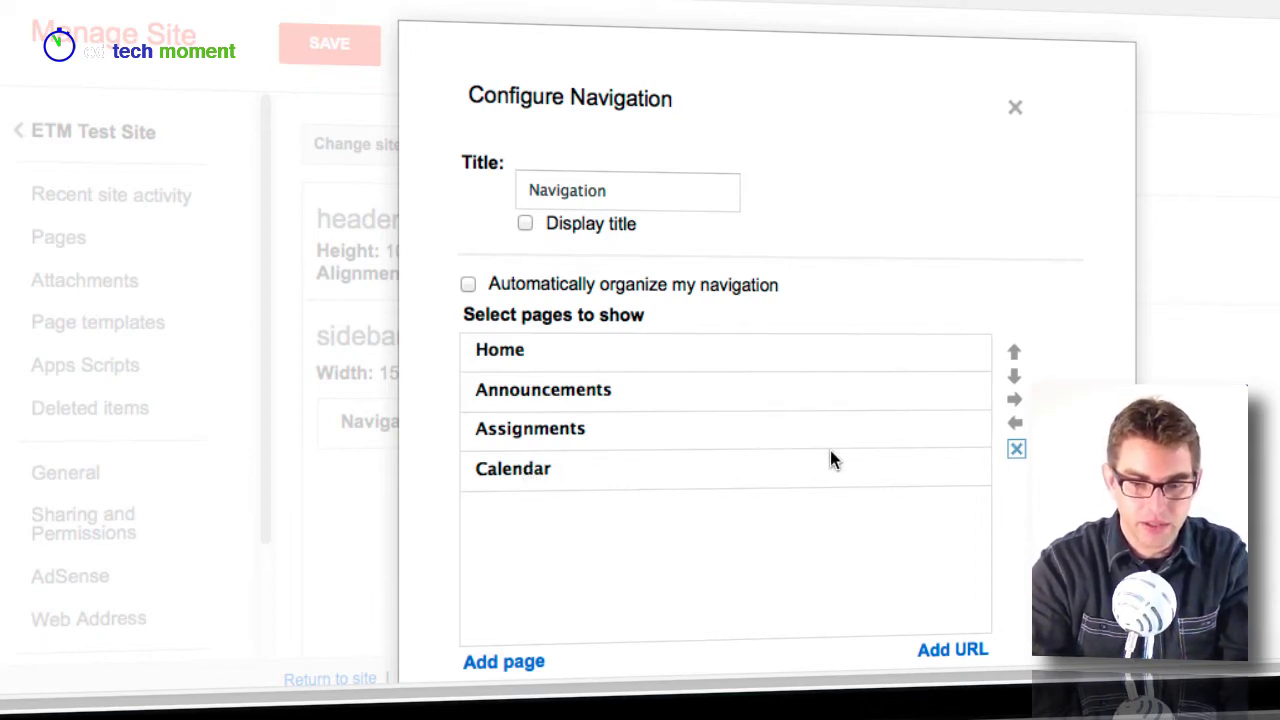
pyautogui.click(794, 468)
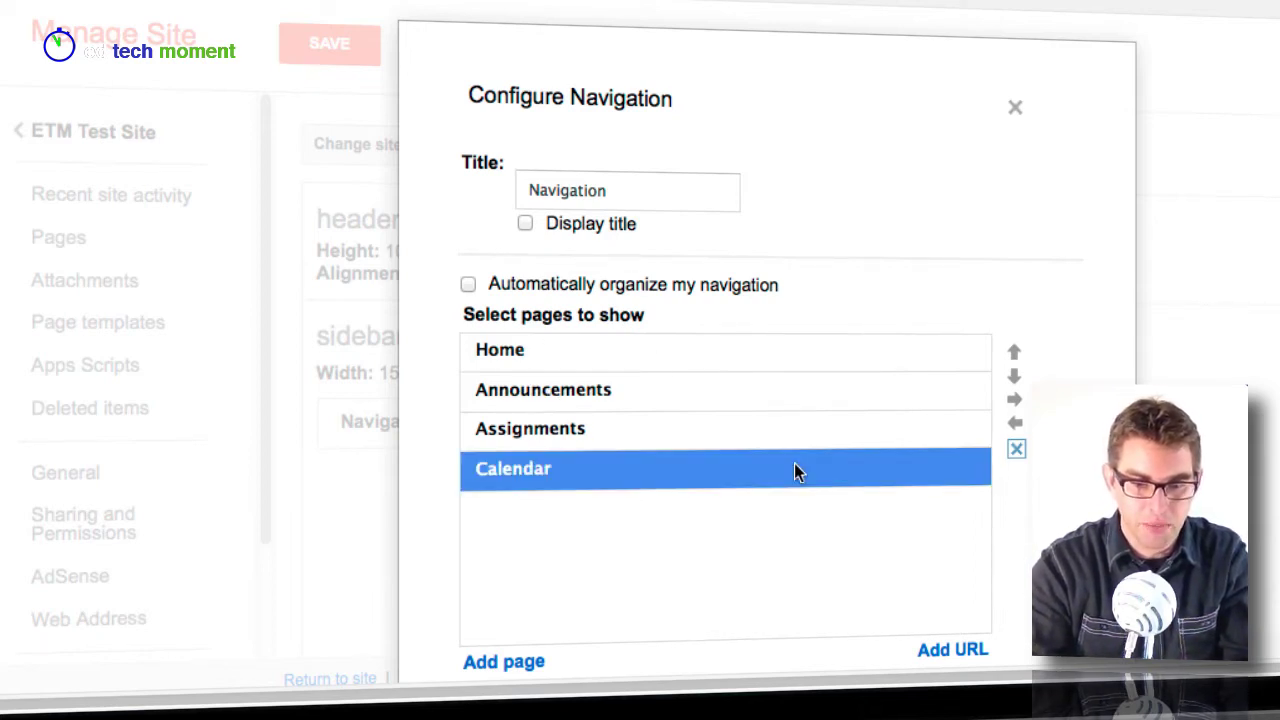
pyautogui.click(1015, 356)
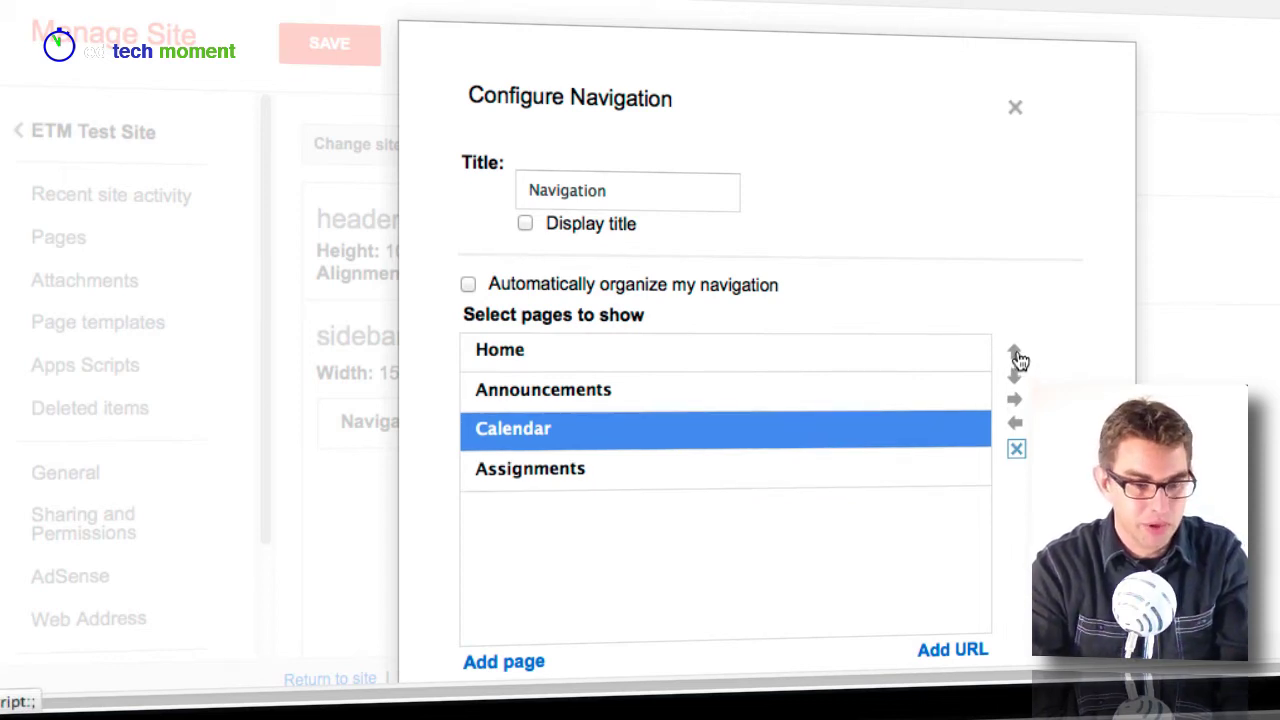
pyautogui.click(1016, 357)
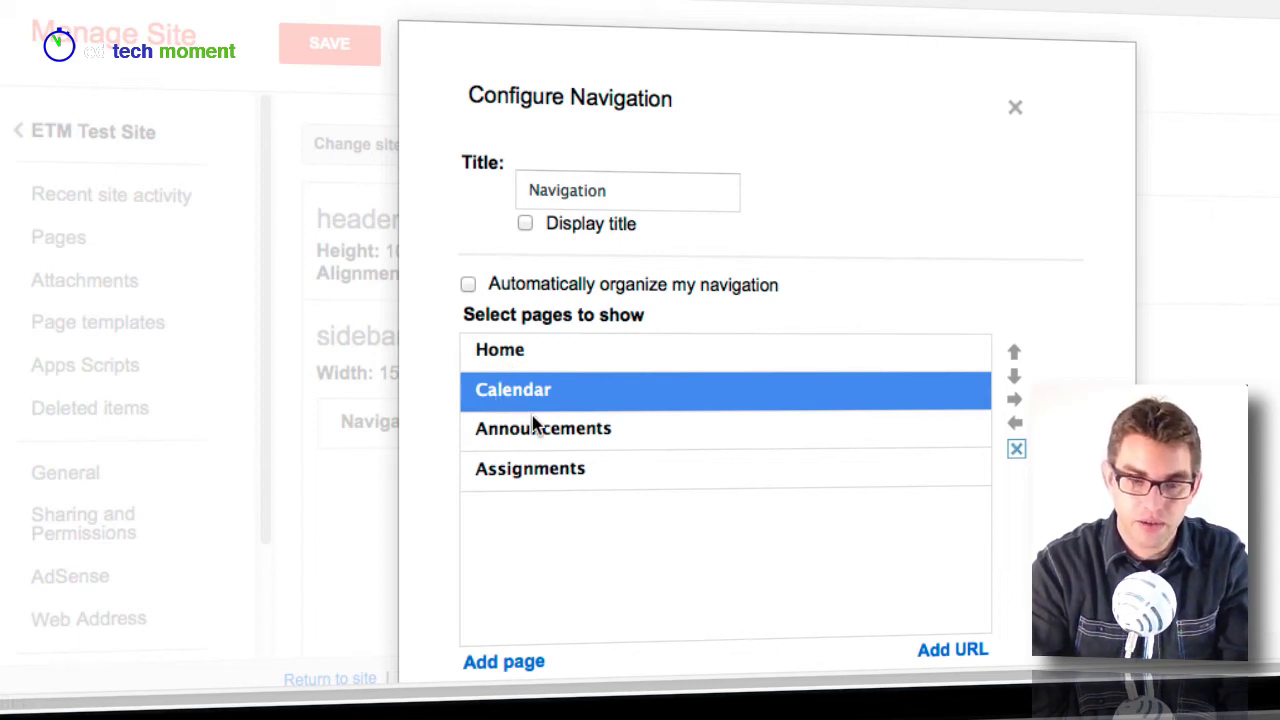
# Adjust Assignments and Calendar to get the order Home, Calendar, Assignments, Announcements, without nesting.
pyautogui.click(578, 474)
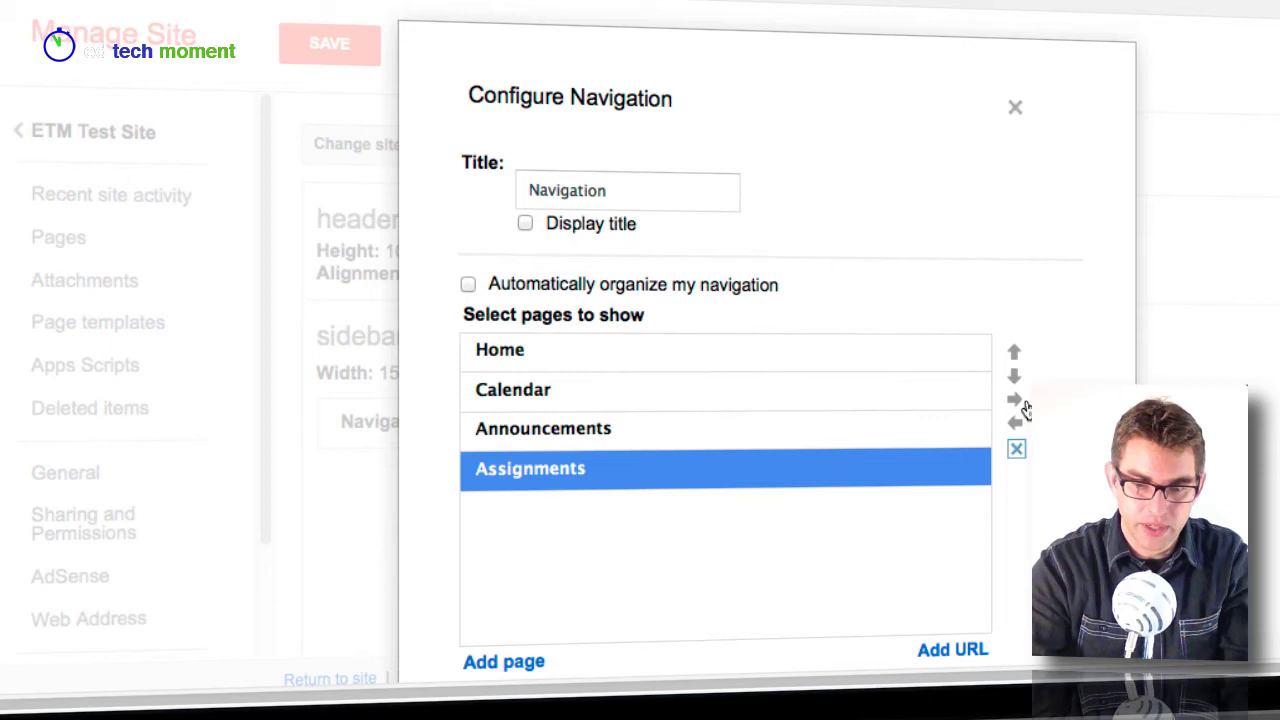
pyautogui.click(1015, 358)
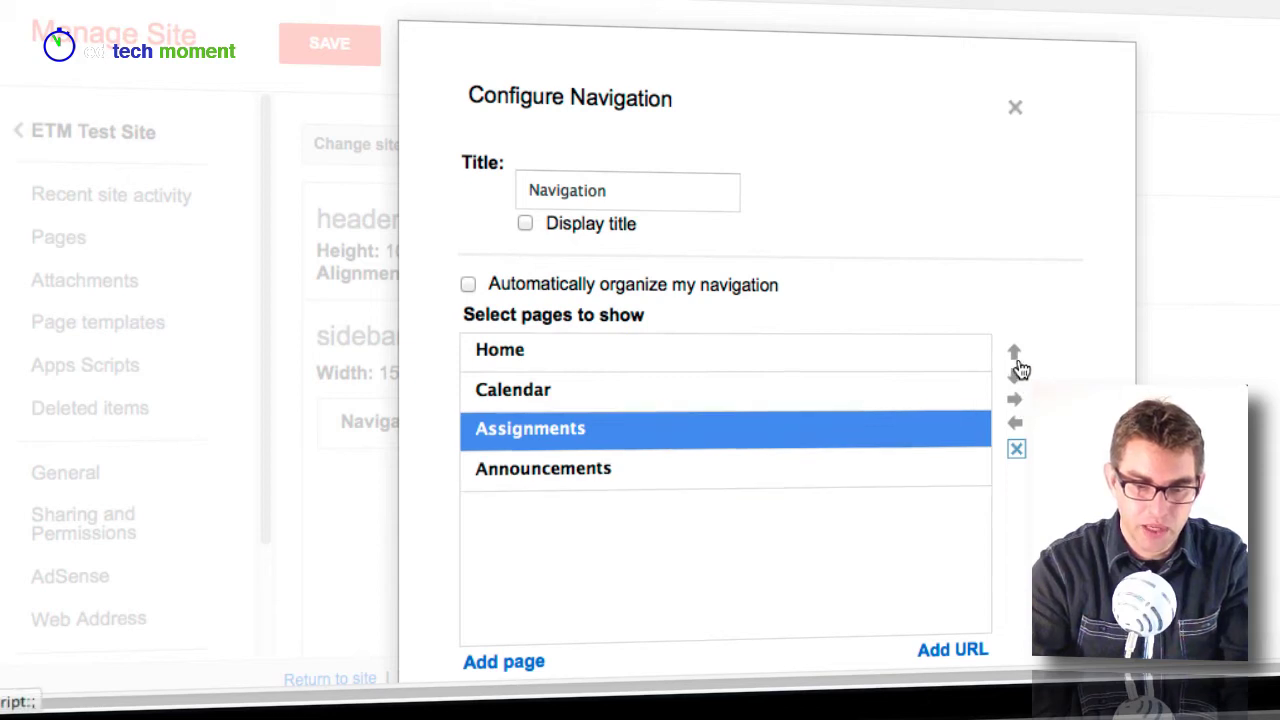
pyautogui.click(537, 392)
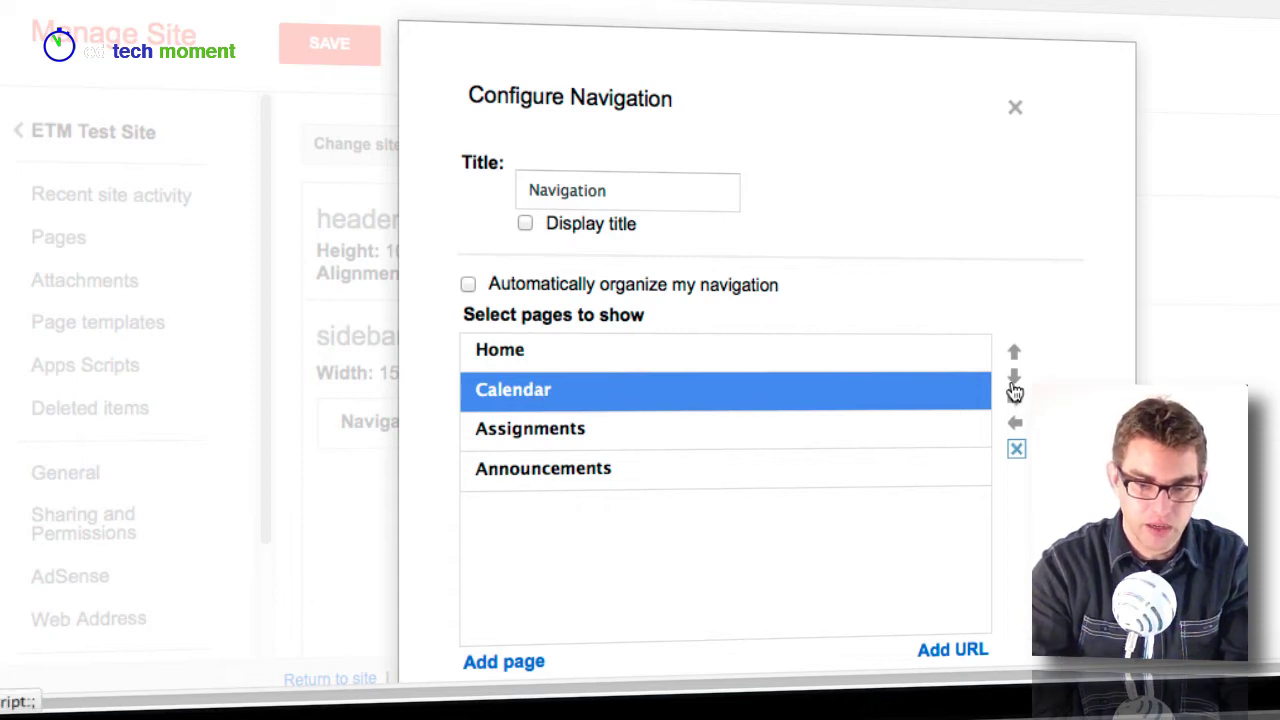
pyautogui.click(1014, 378)
pyautogui.click(1014, 399)
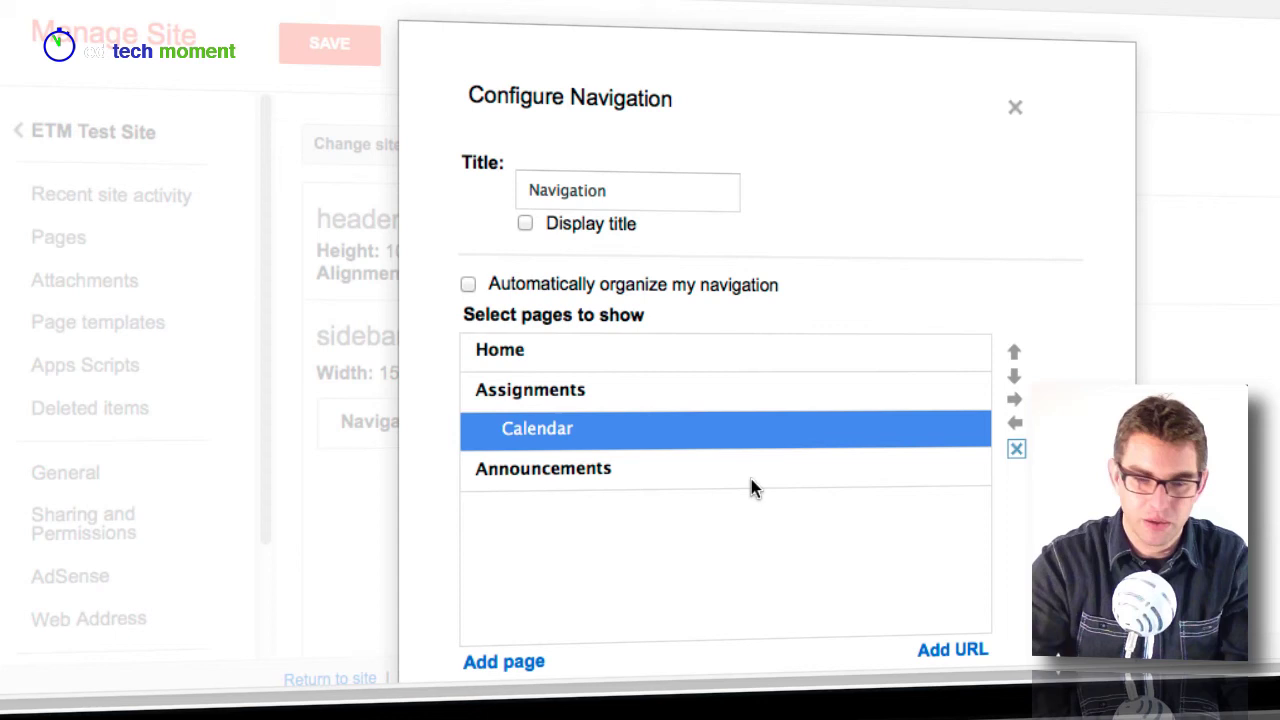
pyautogui.click(1014, 422)
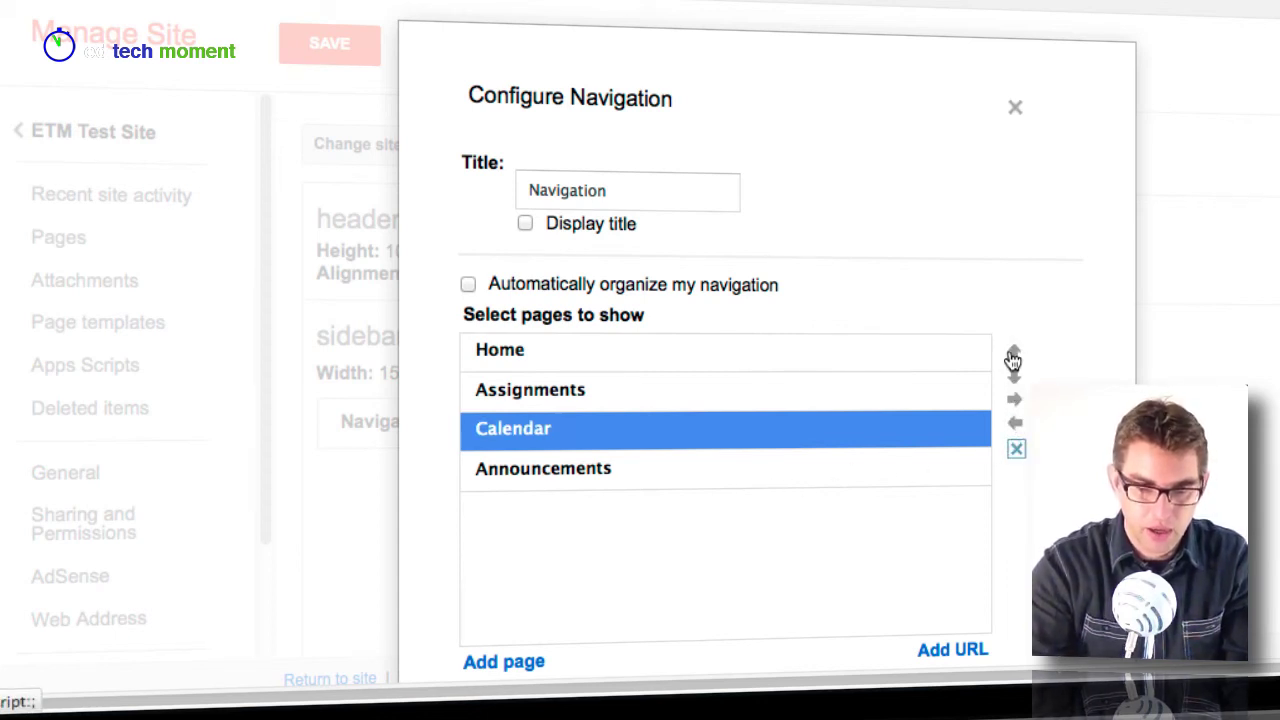
pyautogui.click(1014, 358)
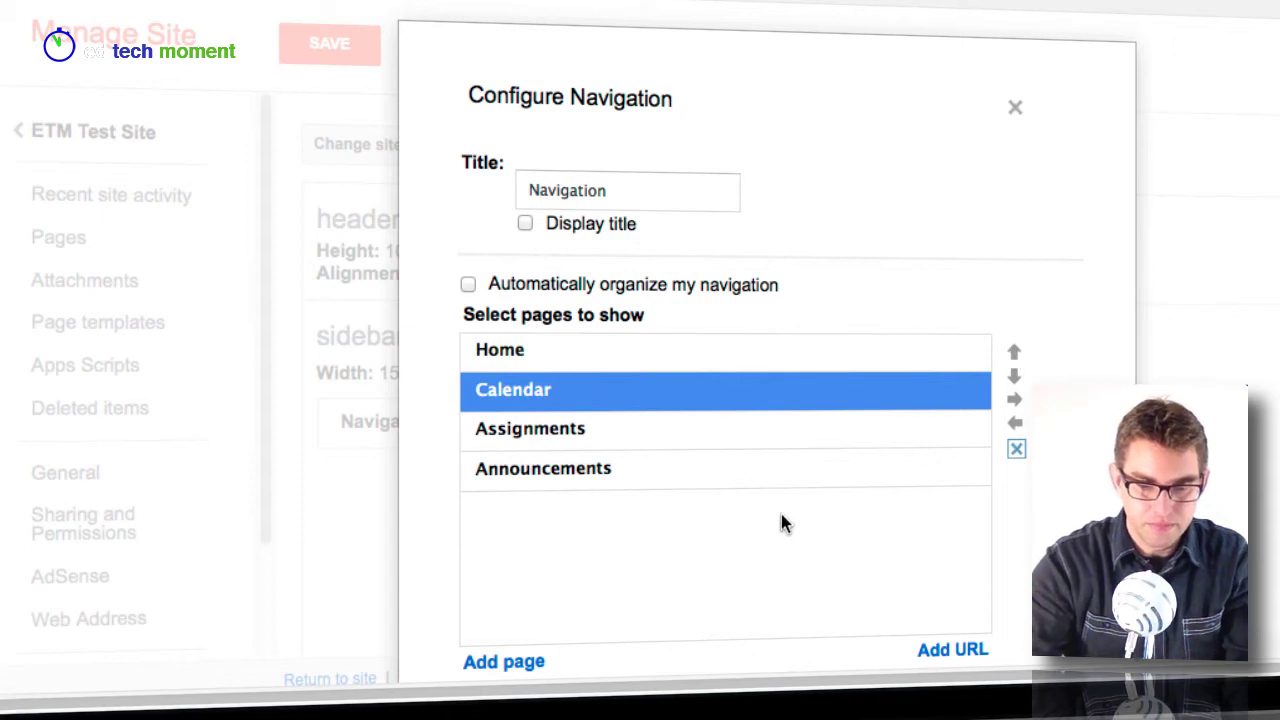
# Scroll the navigation settings and try the web-address link option, leaving no URL link added.
pyautogui.scroll(-5, 931, 505)
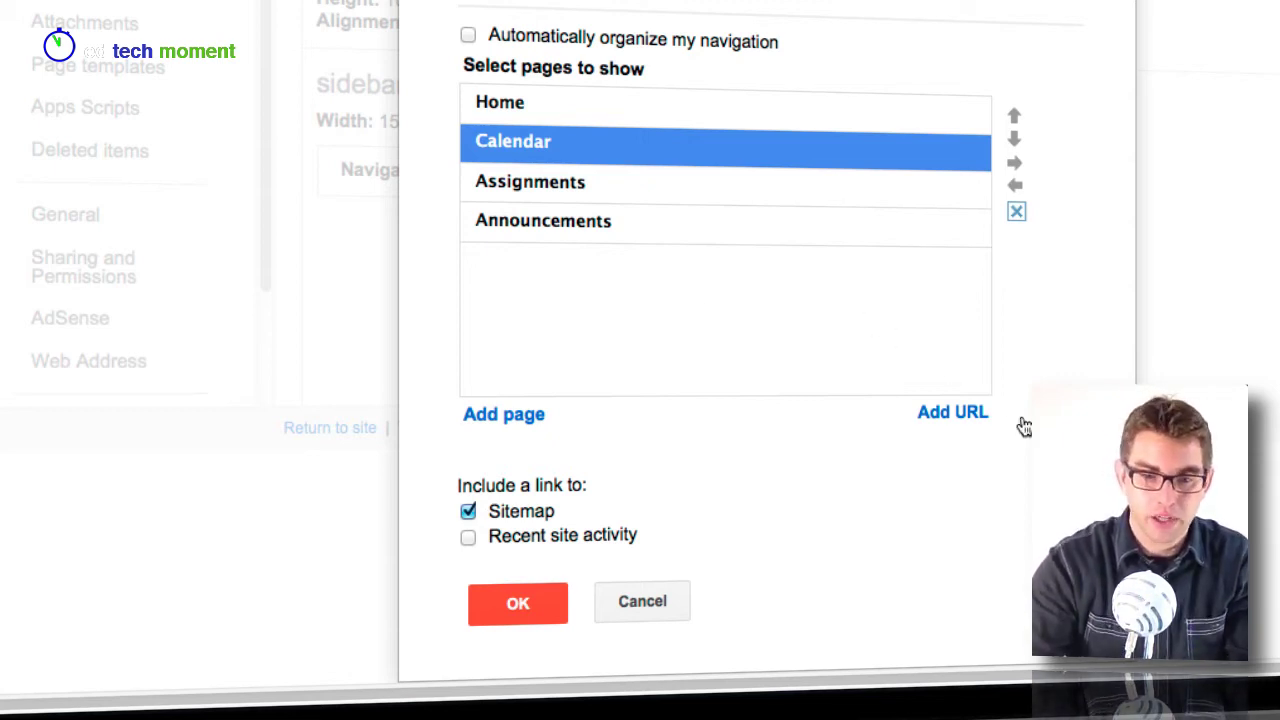
pyautogui.click(958, 414)
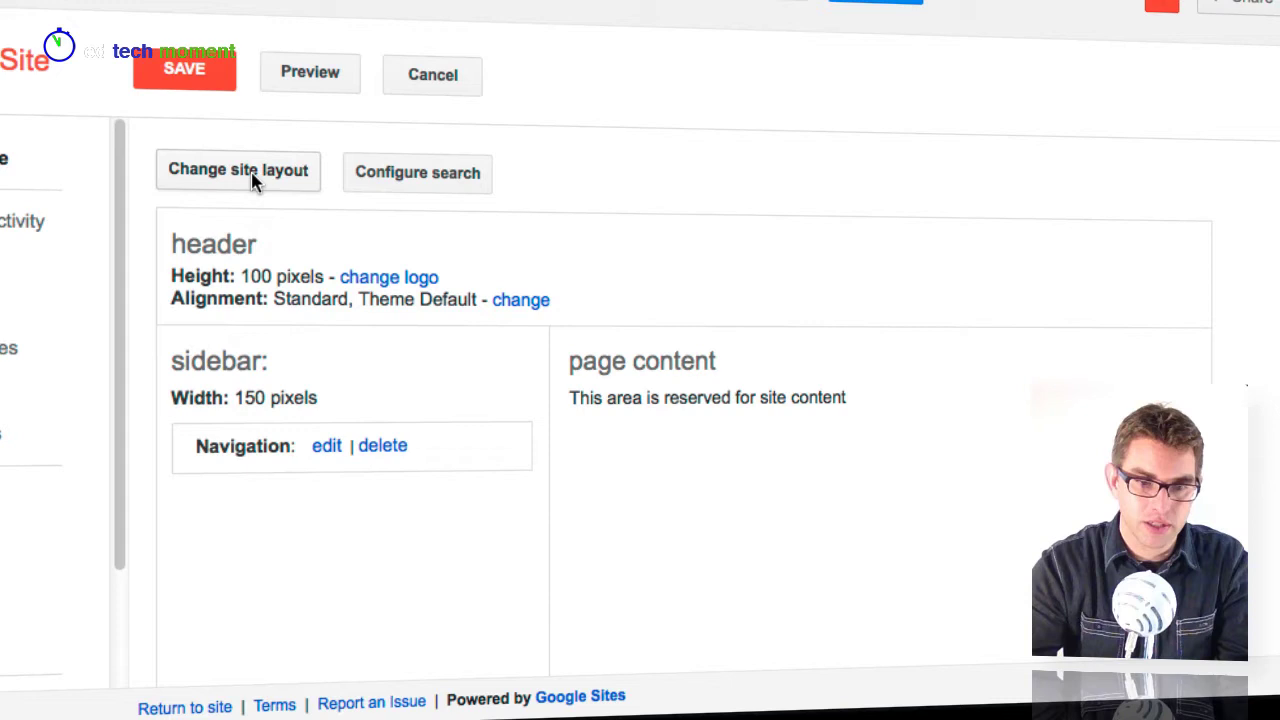
# Change the site layout to put the sidebar on the right, with width 100 instead of 150.
pyautogui.click(251, 177)
pyautogui.scroll(-5, 568, 253)
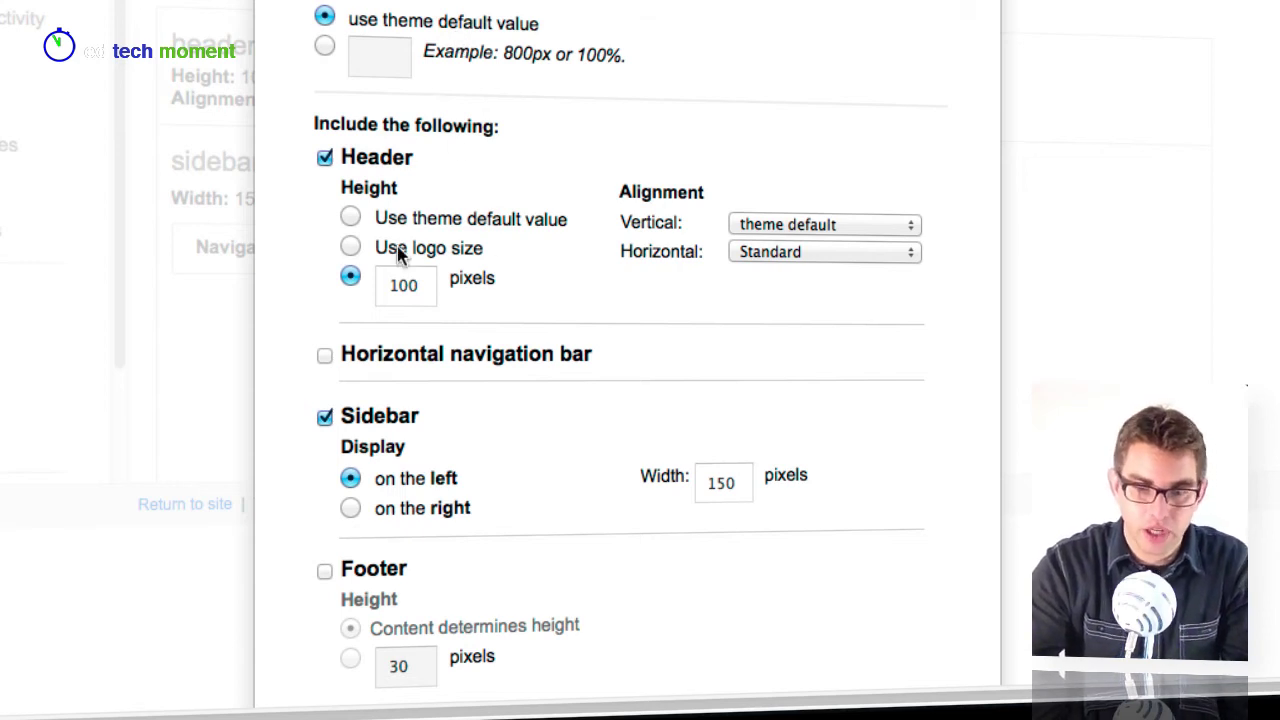
pyautogui.scroll(-3, 483, 298)
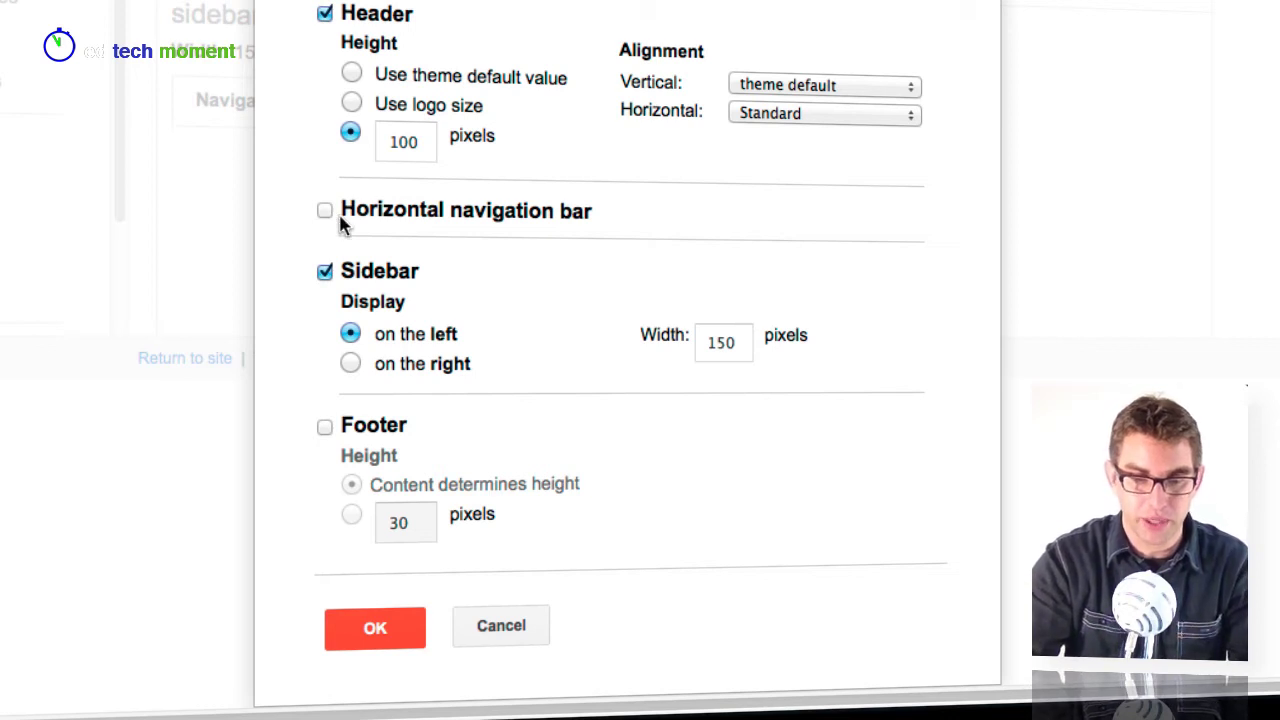
pyautogui.click(351, 365)
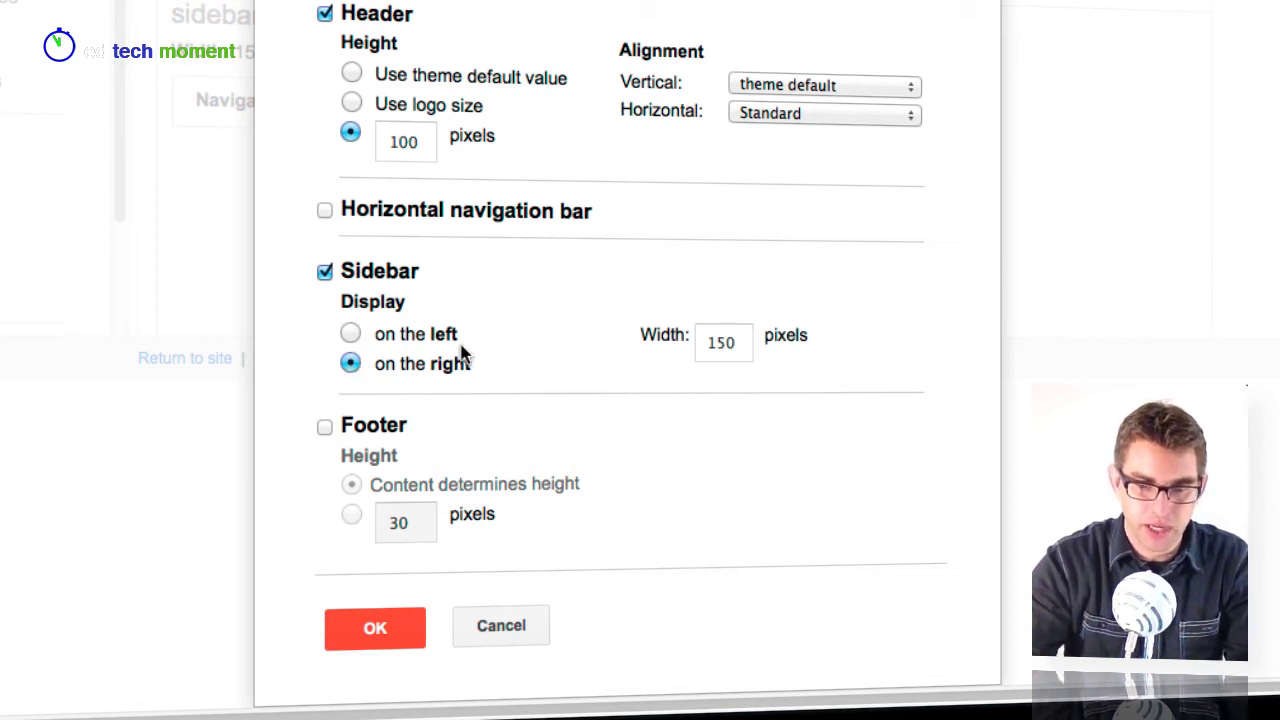
pyautogui.click(730, 343)
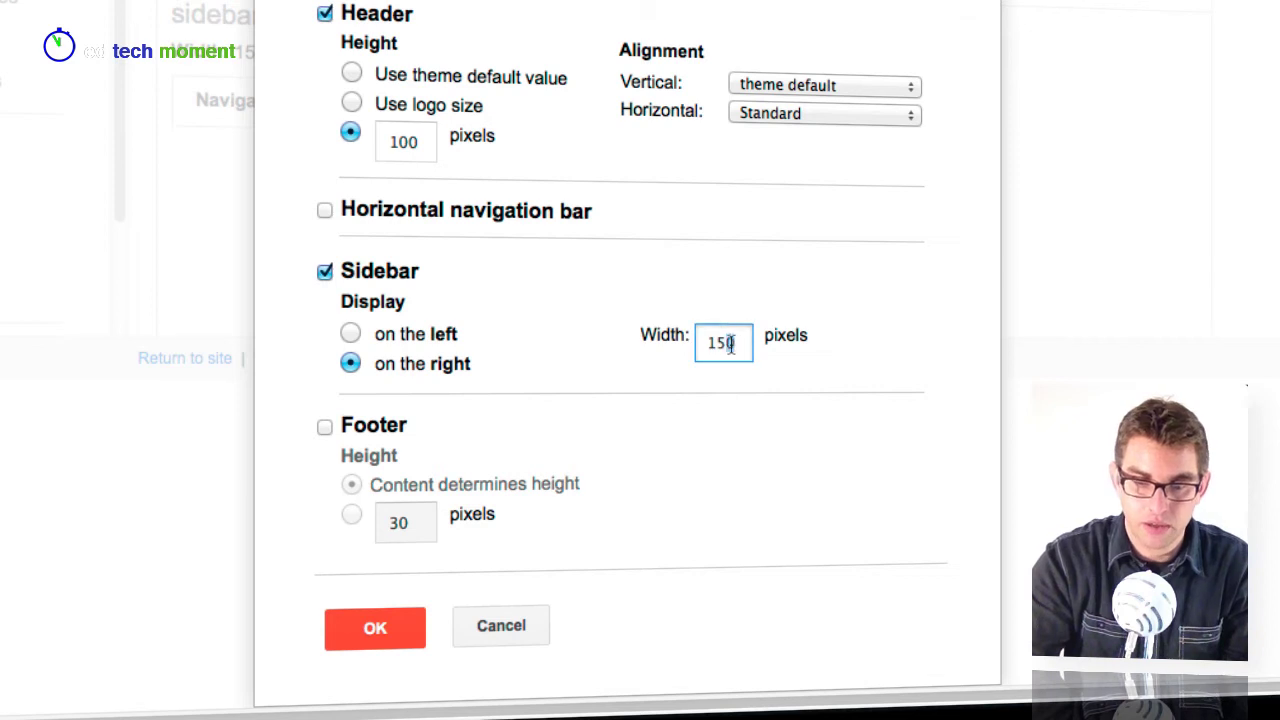
pyautogui.doubleClick(730, 343)
pyautogui.write('100')
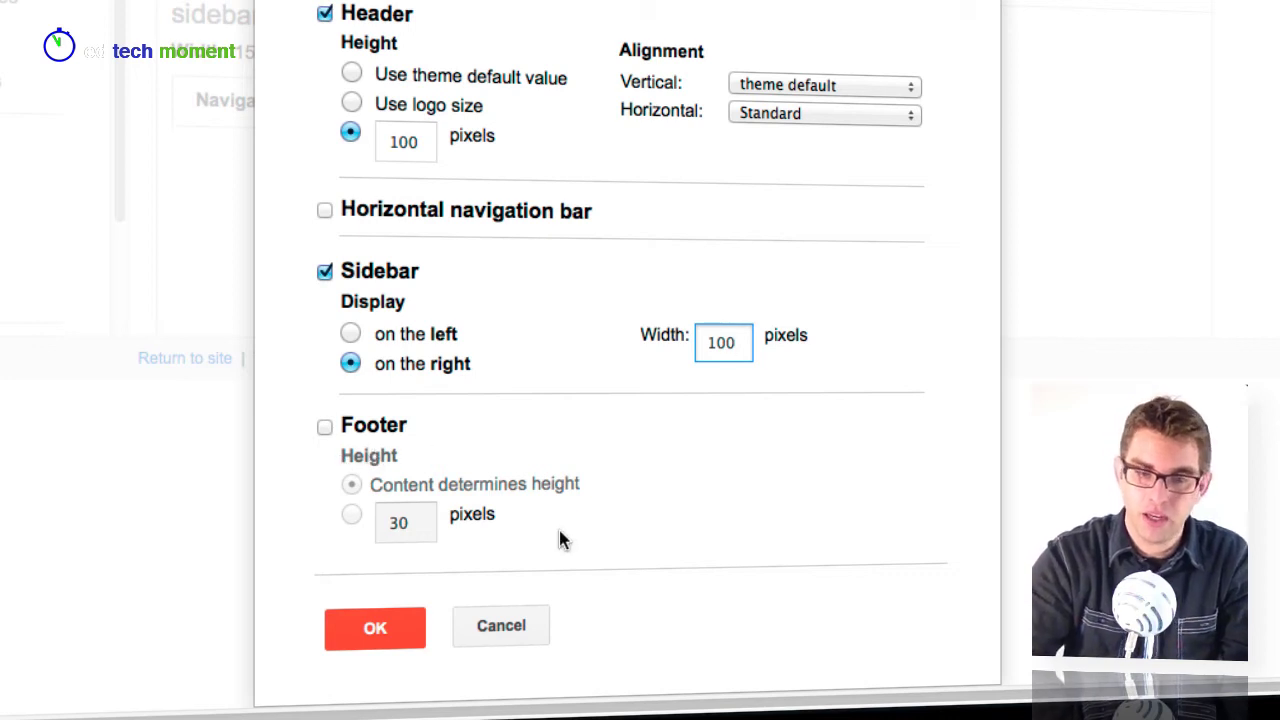
pyautogui.click(377, 628)
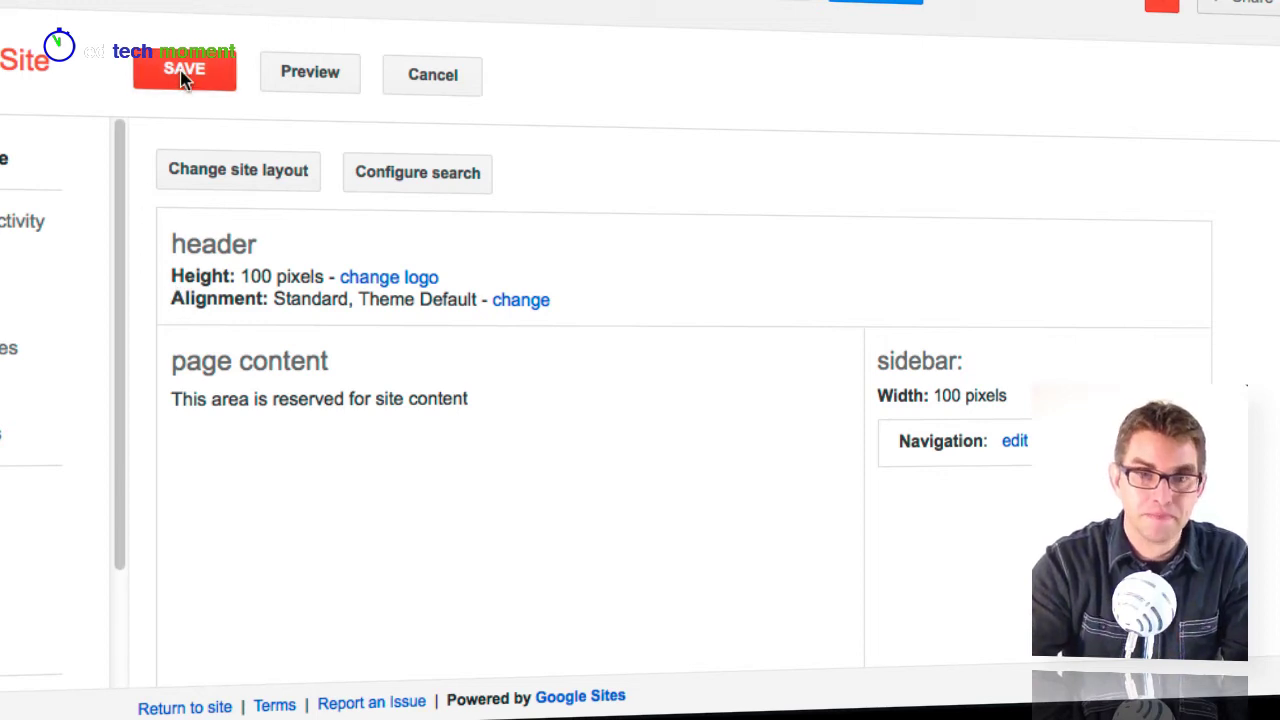
# Save the layout changes, then open Edit site layout from the live site's More menu.
pyautogui.click(184, 78)
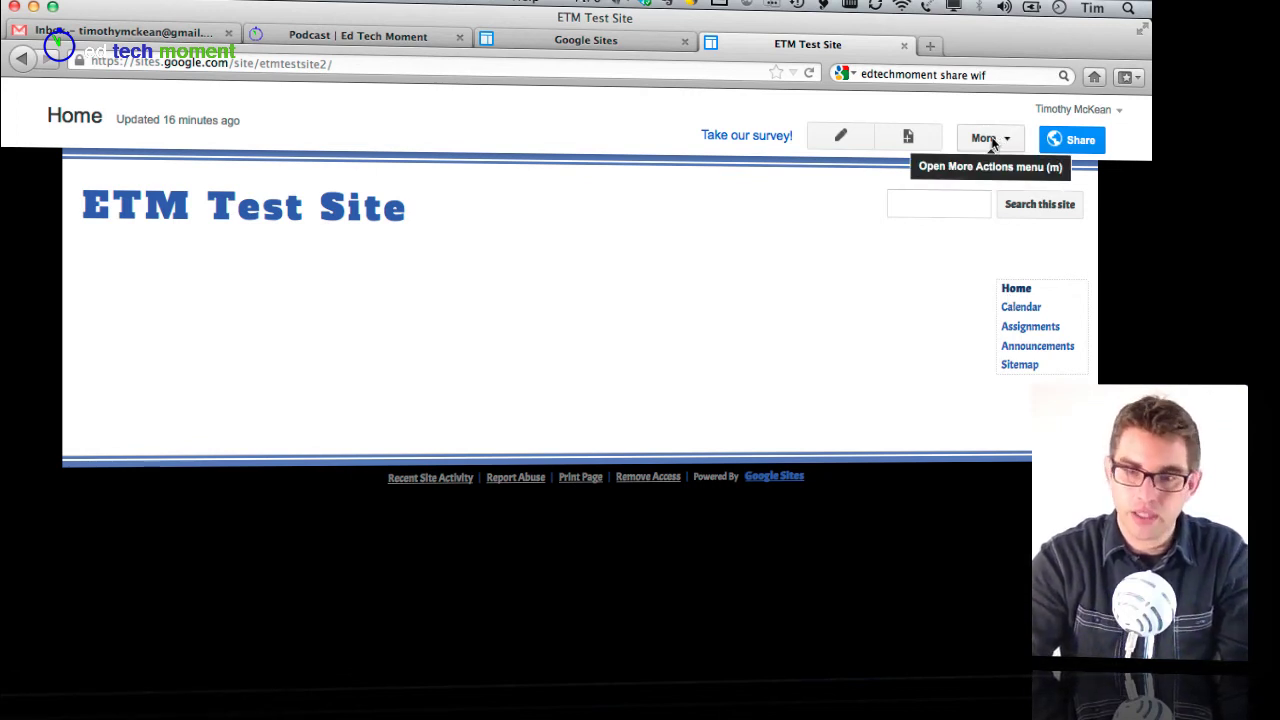
pyautogui.click(993, 144)
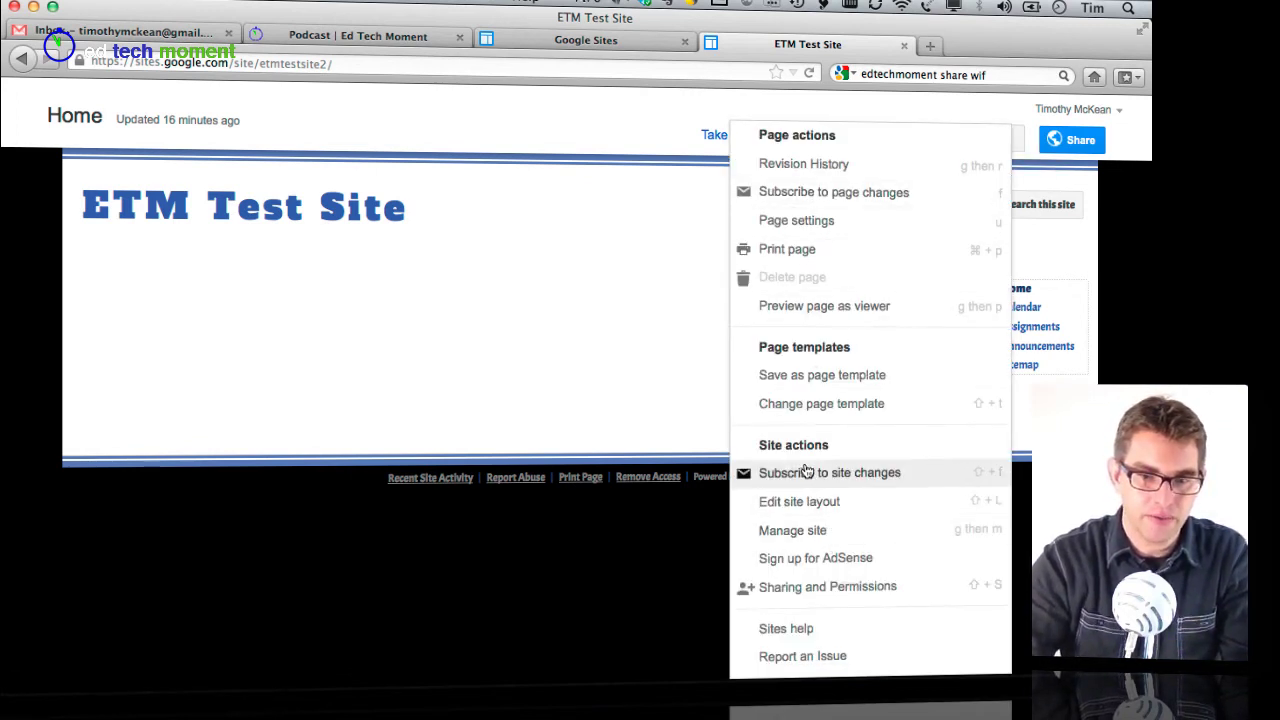
pyautogui.click(806, 503)
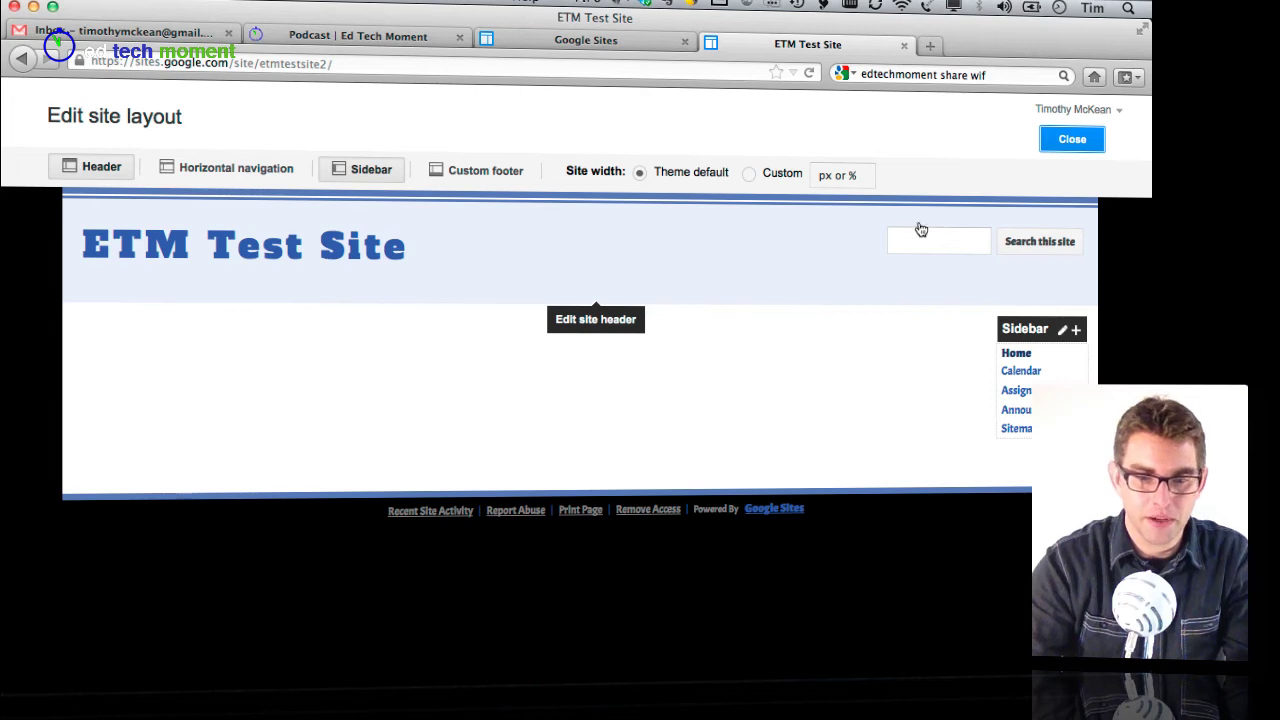
pyautogui.click(584, 255)
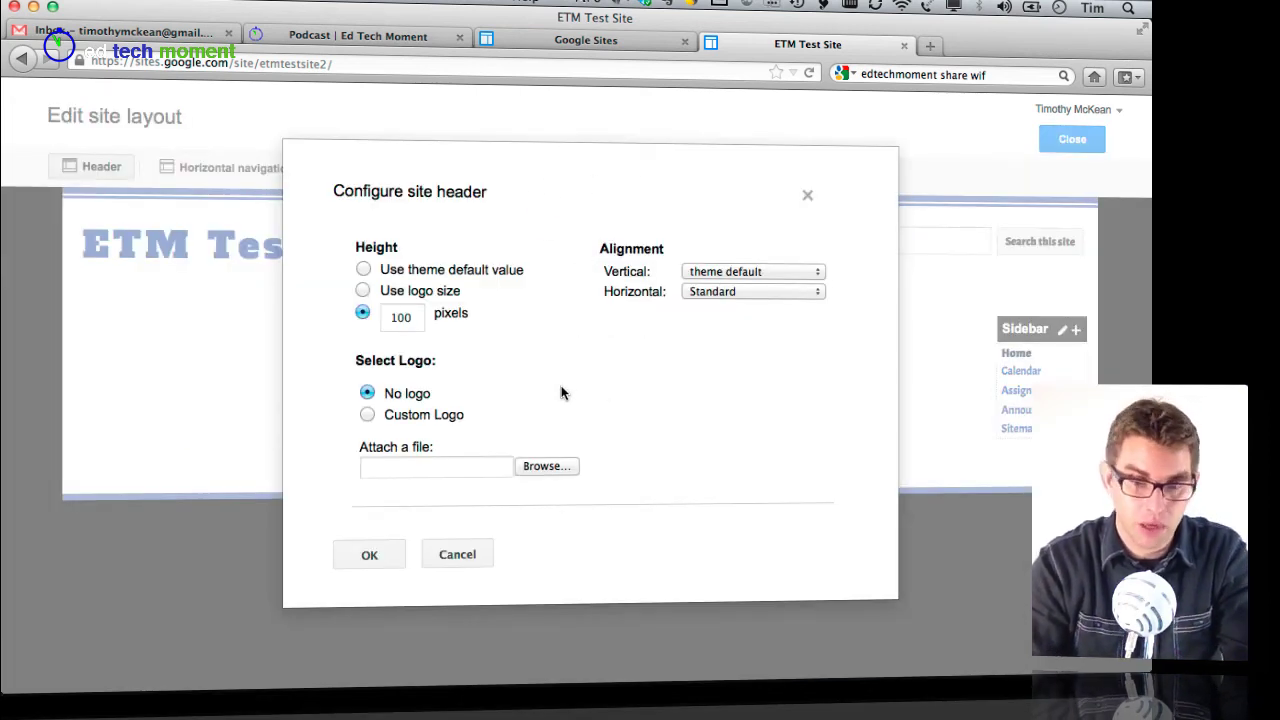
pyautogui.click(444, 556)
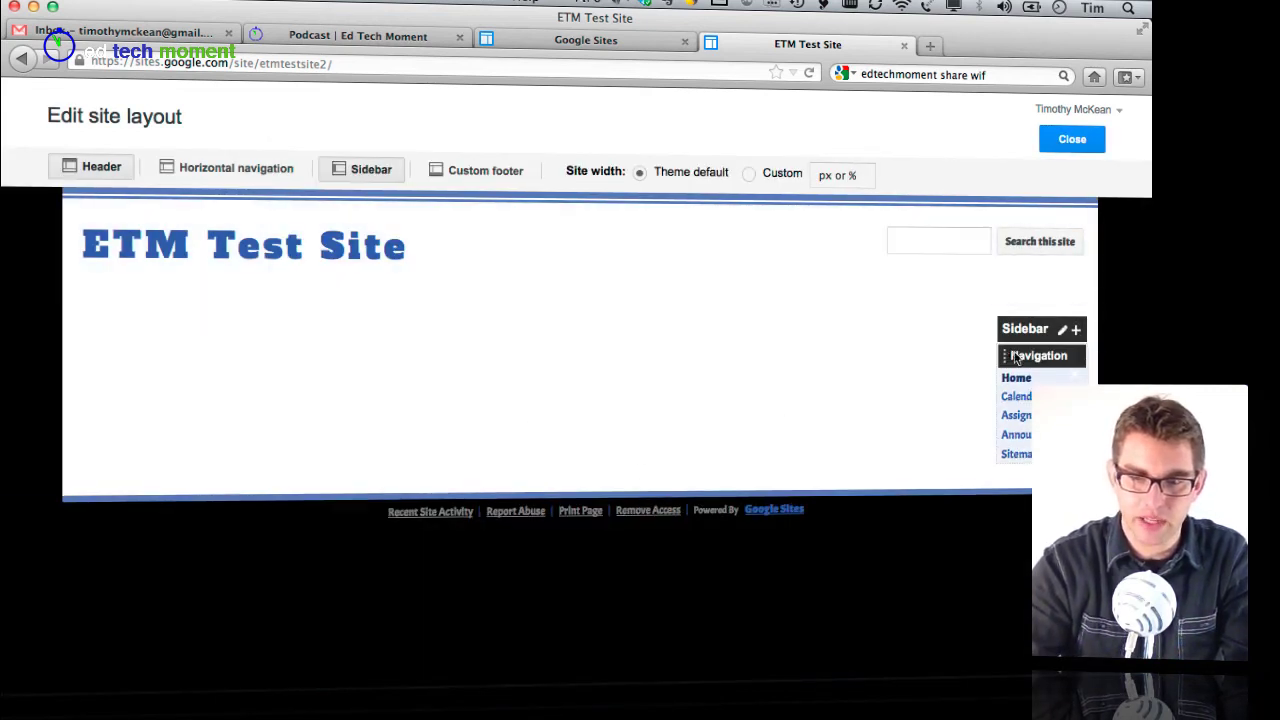
pyautogui.click(1064, 332)
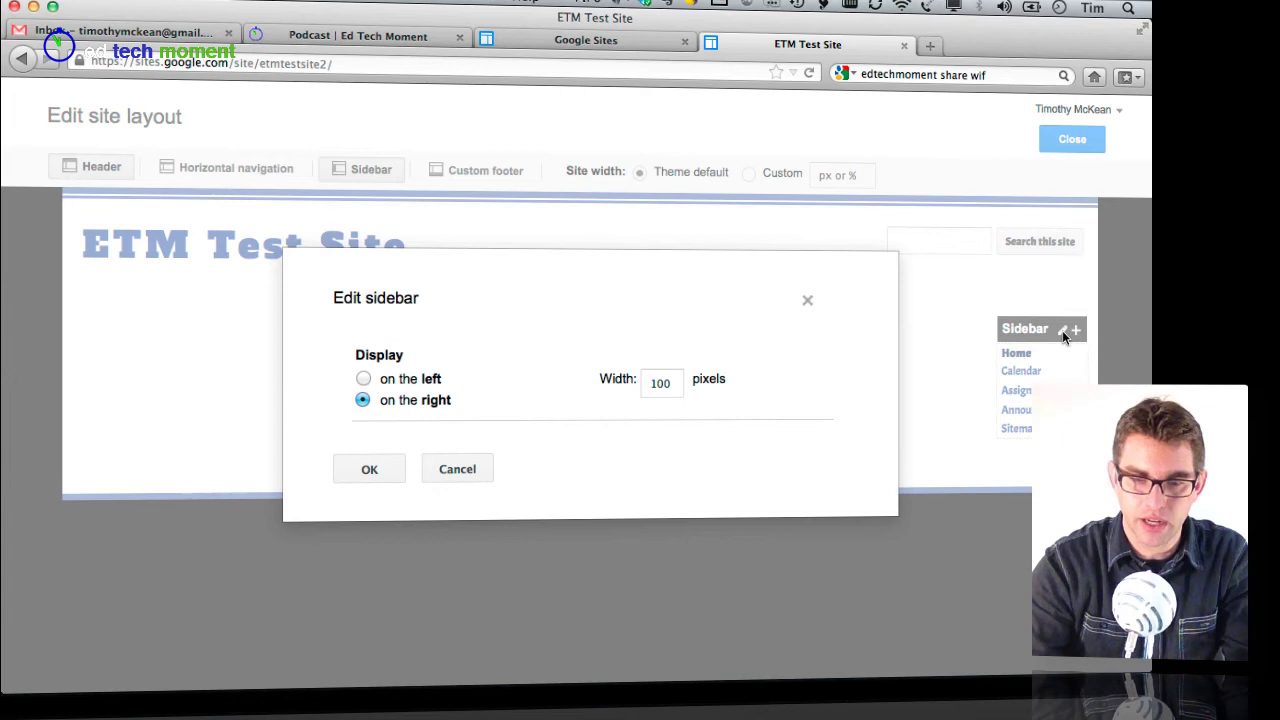
pyautogui.click(808, 299)
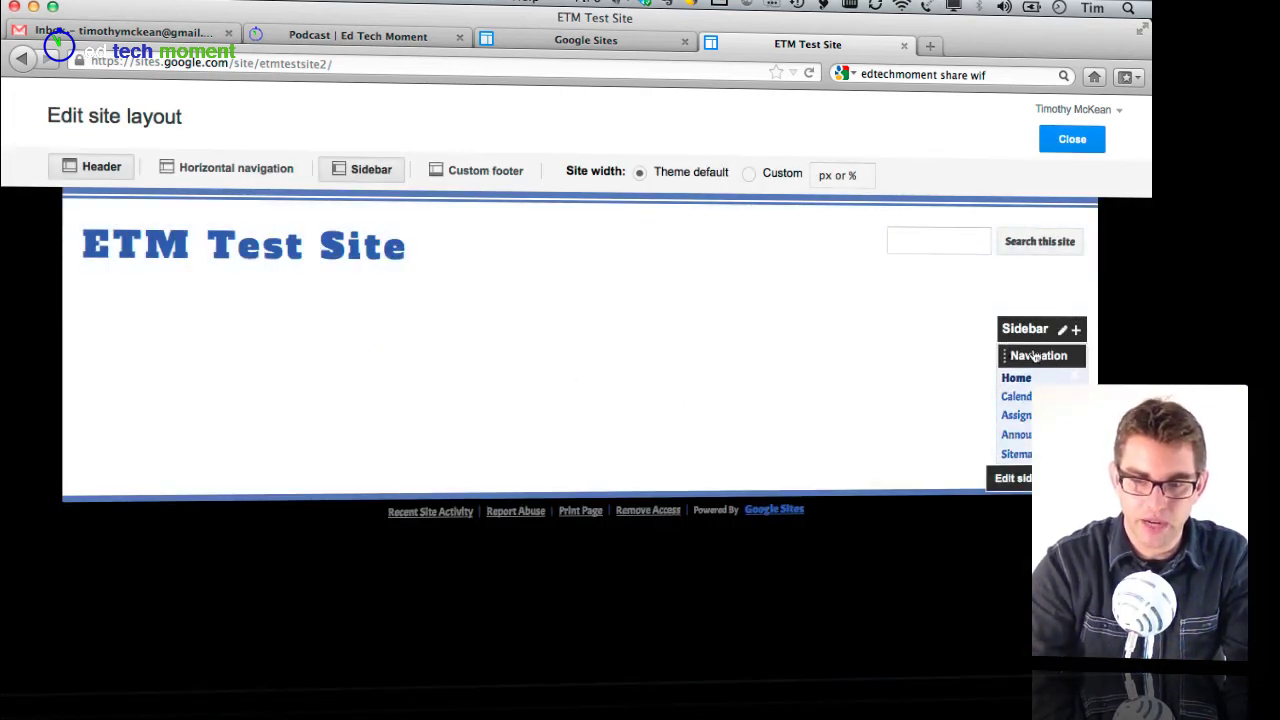
pyautogui.click(1040, 358)
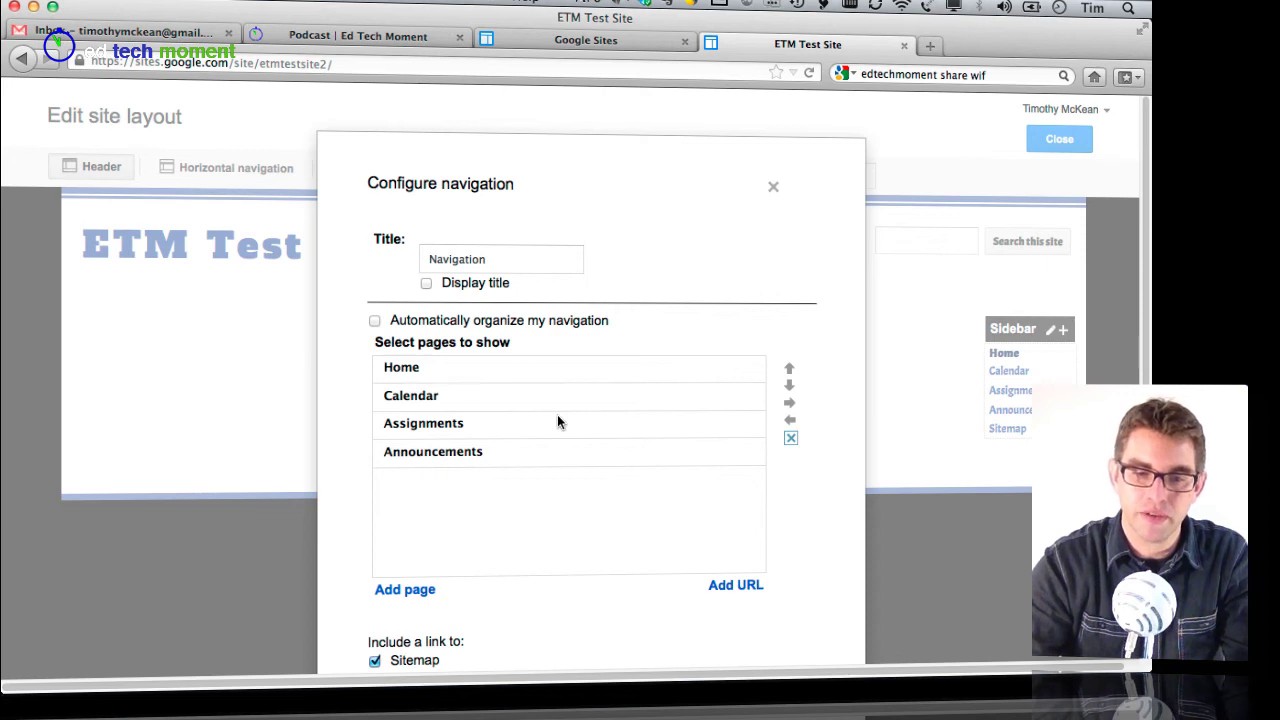
pyautogui.click(773, 187)
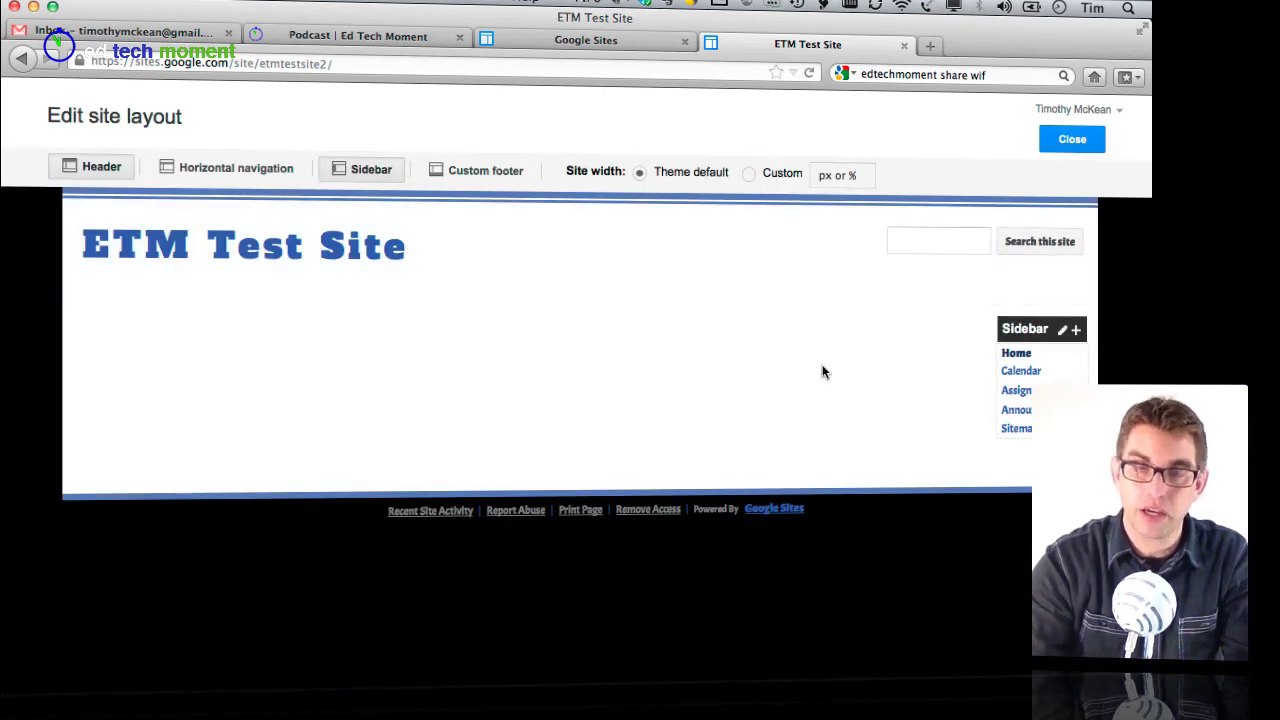